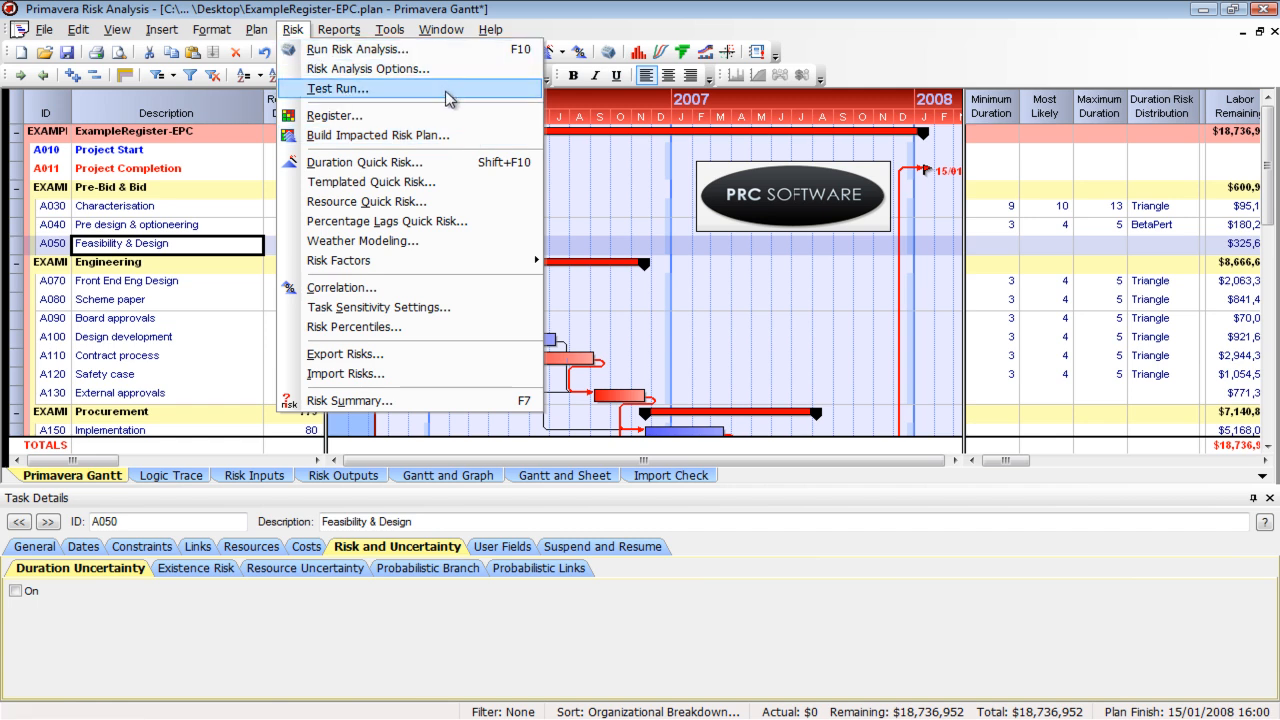
left_click(451, 166)
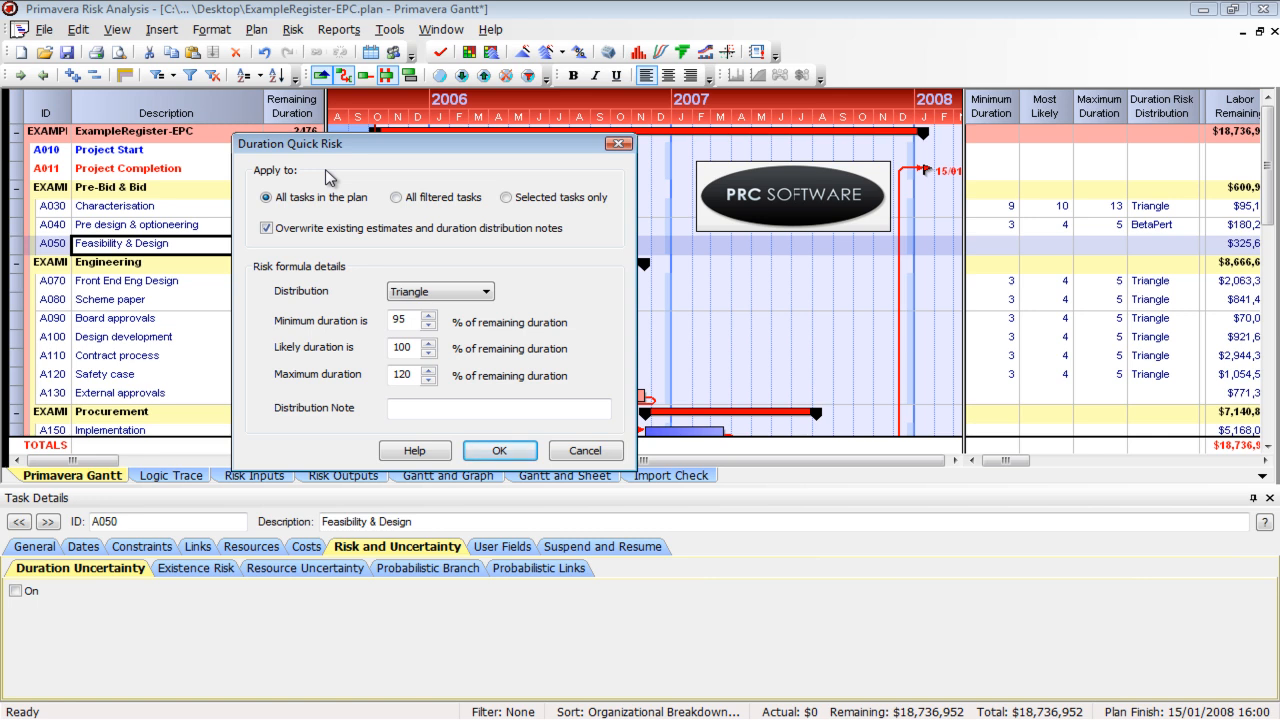
left_click_drag(369, 149, 584, 184)
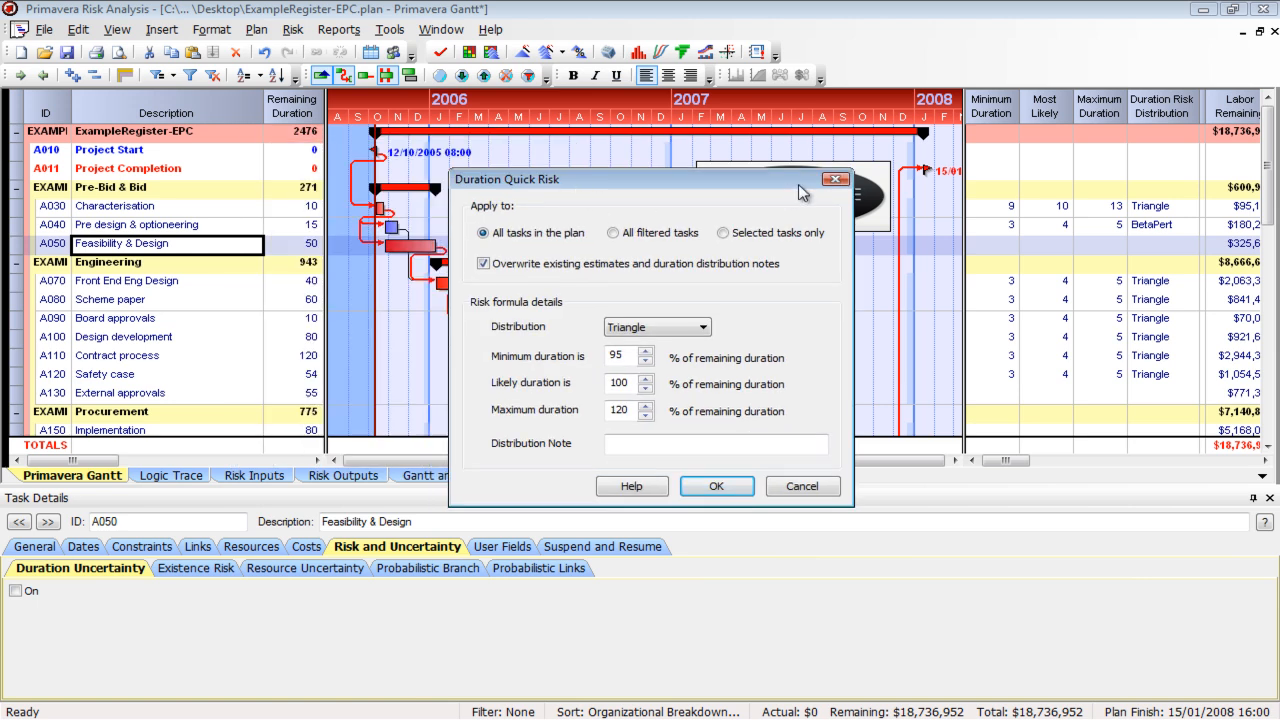
left_click(806, 487)
Clear the existing duration estimates for all tasks by emptying the whole Minimum Duration column
left_click(992, 106)
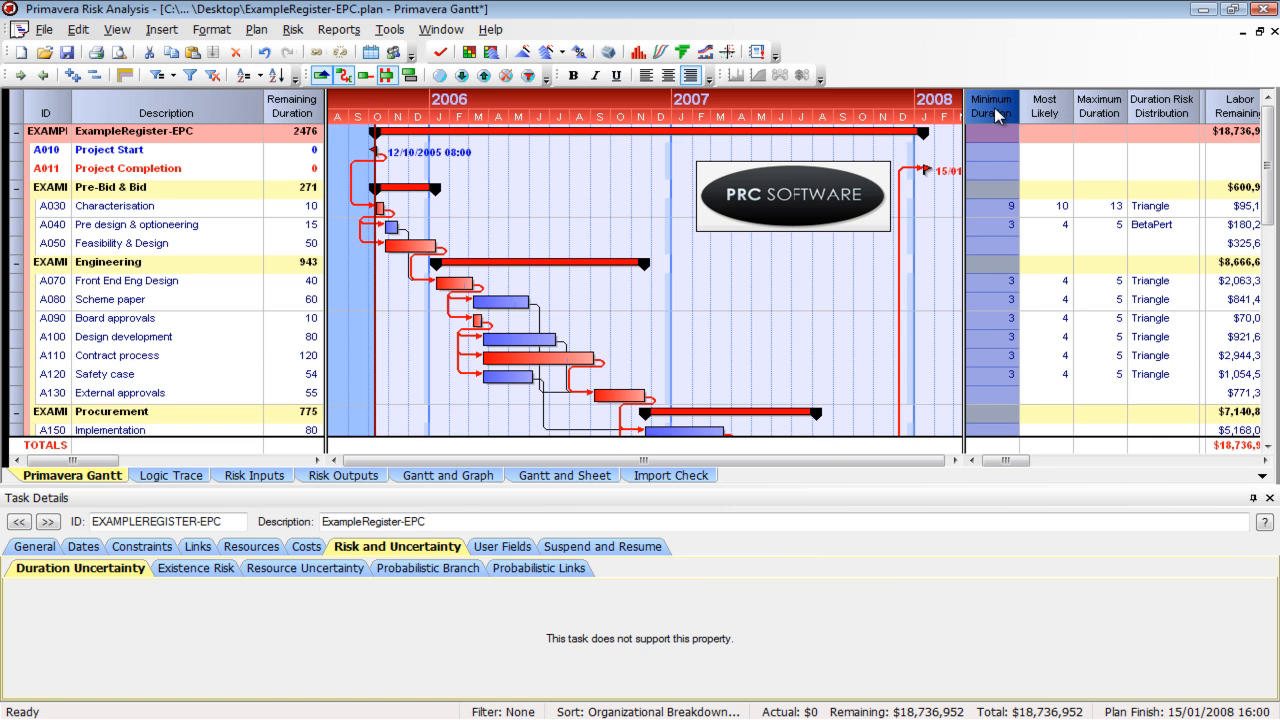
key("Delete")
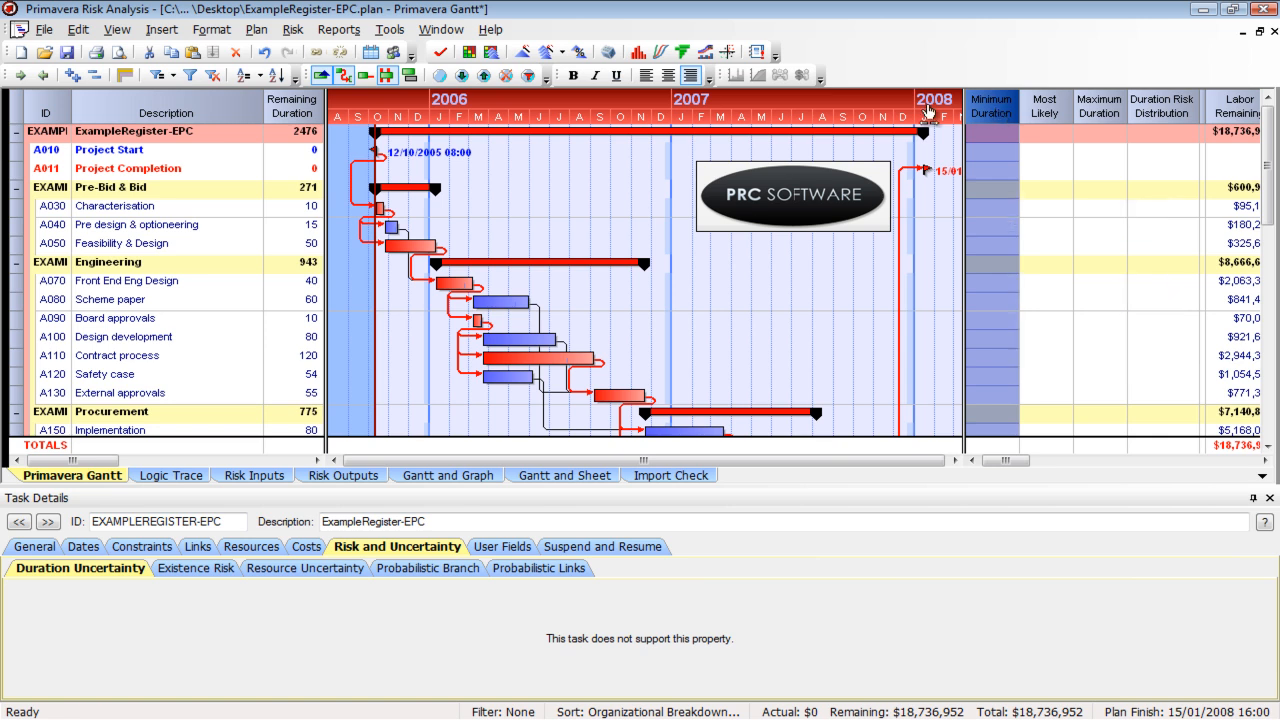
left_click(991, 151)
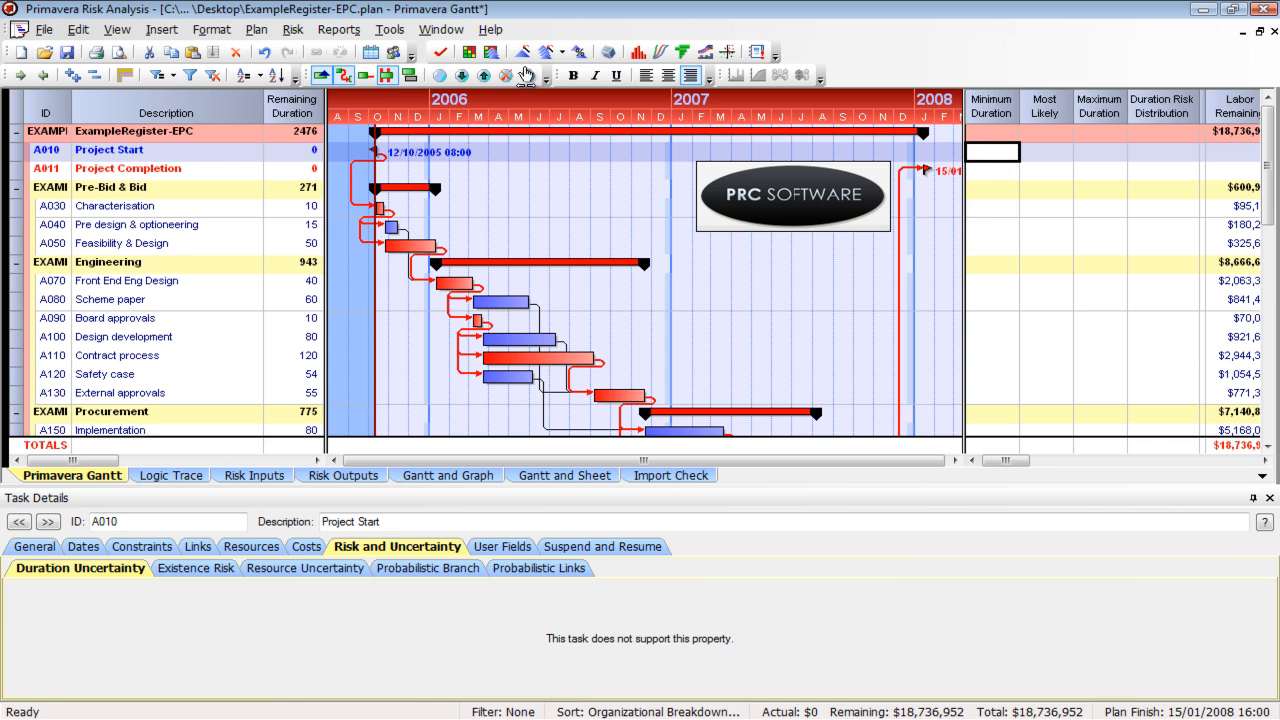
left_click(302, 33)
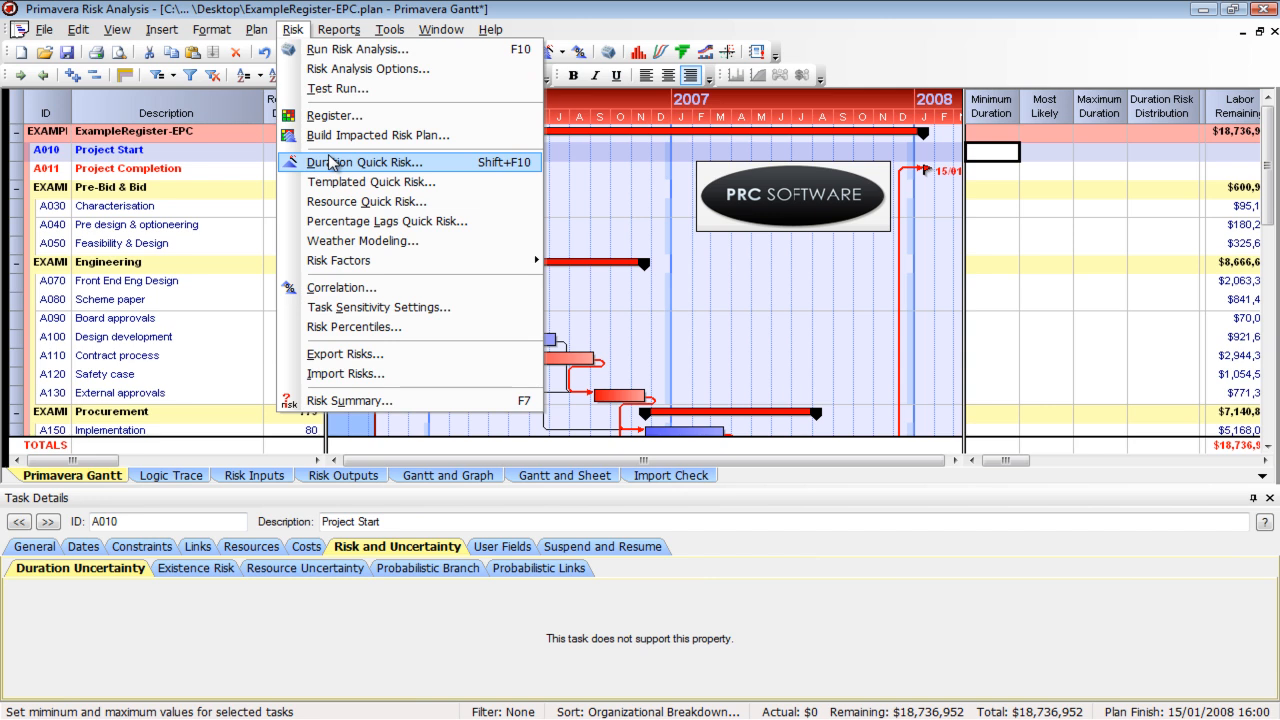
left_click(467, 172)
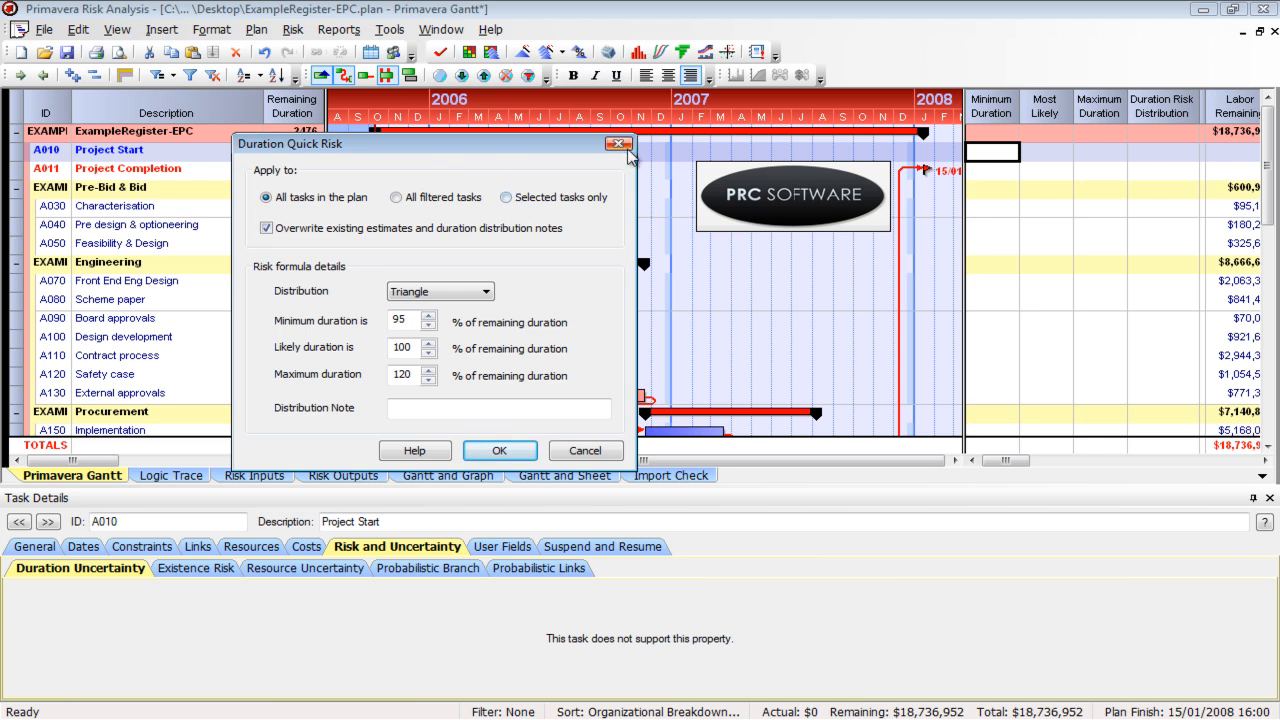
left_click(620, 144)
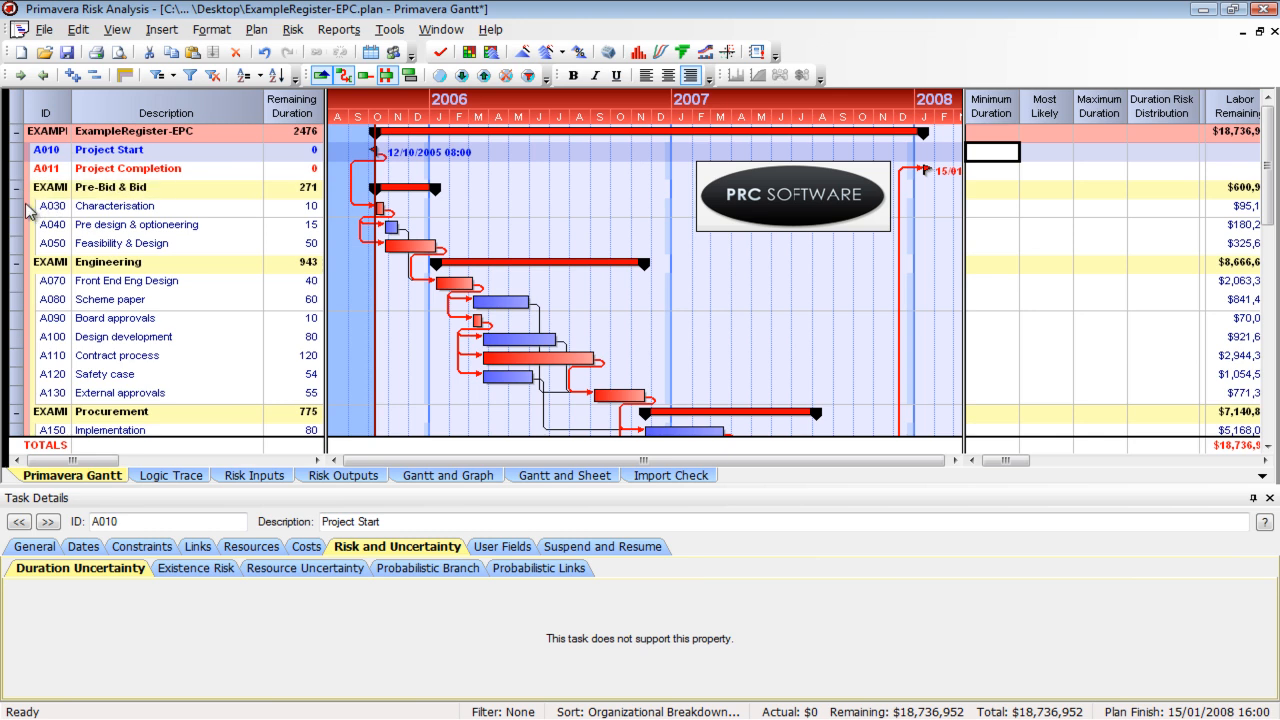
Select the task rows from A030 Characterisation through A100 Design development
left_click(22, 209)
left_click_drag(22, 240, 46, 356)
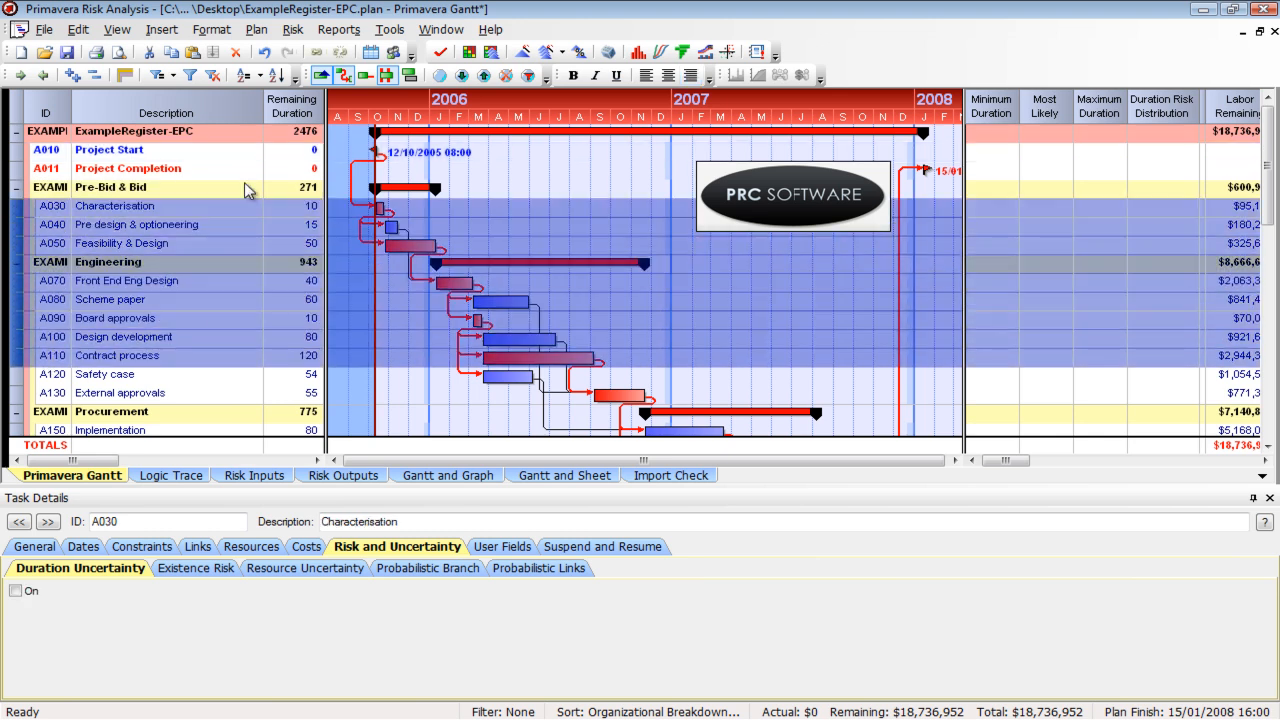
left_click(17, 208)
left_click_drag(17, 208, 44, 340)
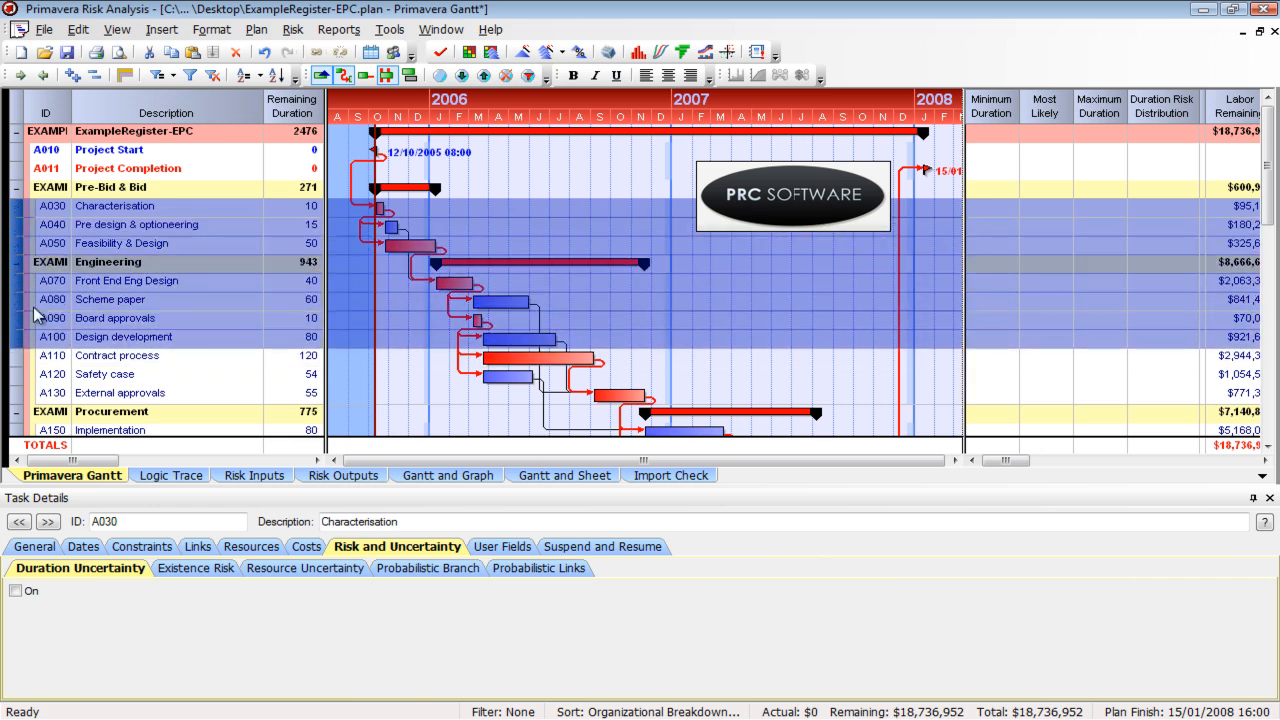
Apply Duration Quick Risk to all tasks in the plan with a Triangle distribution at 95, 100 and 120% of remaining duration
left_click(293, 30)
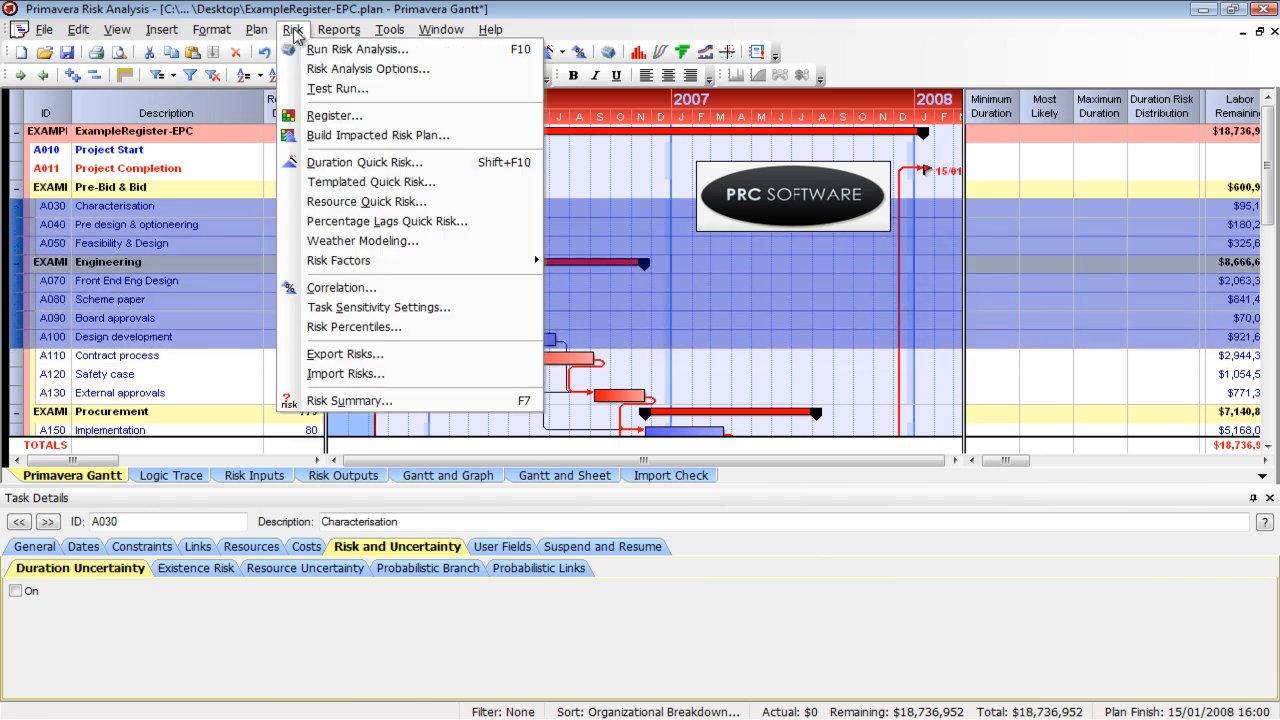
left_click(341, 167)
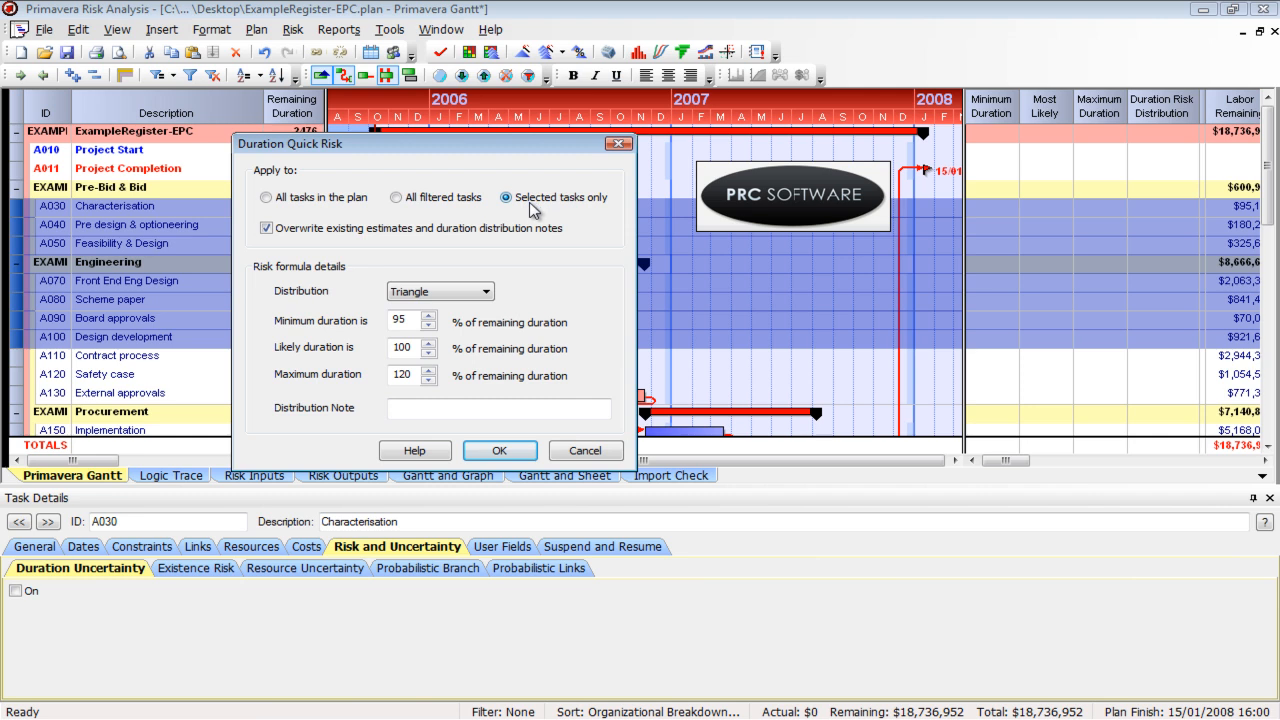
left_click(345, 199)
left_click(424, 292)
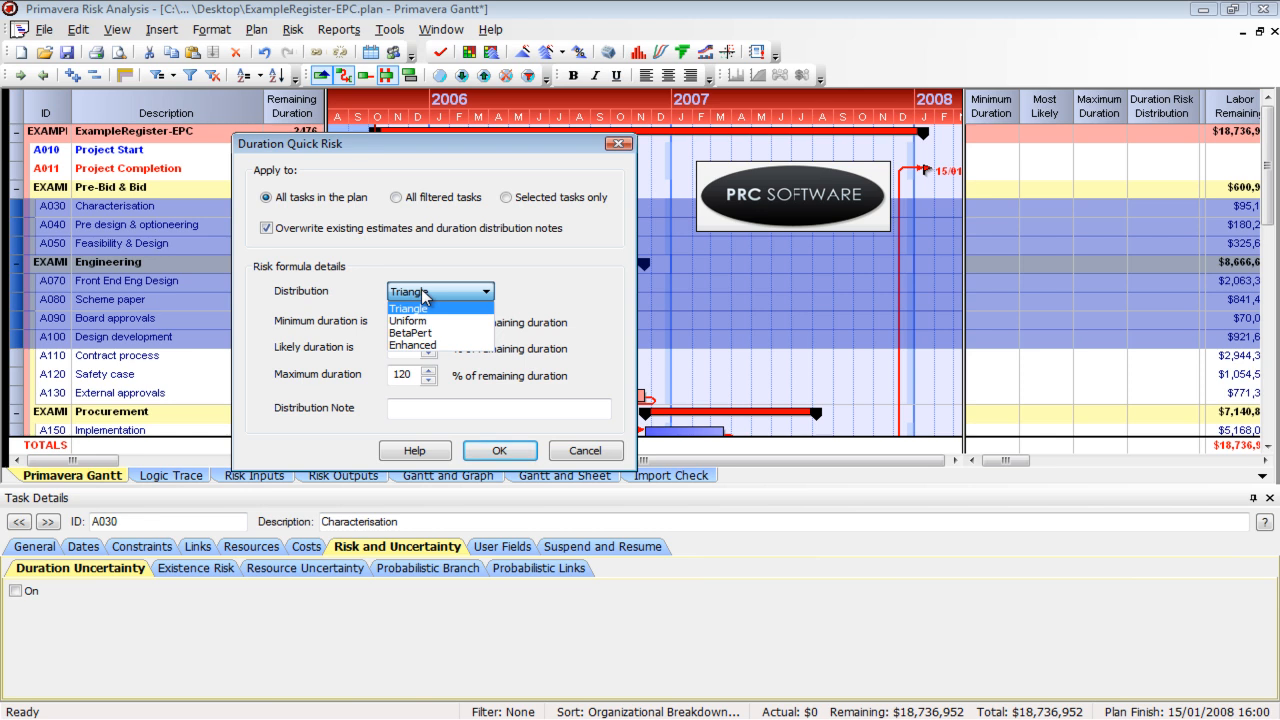
left_click(421, 268)
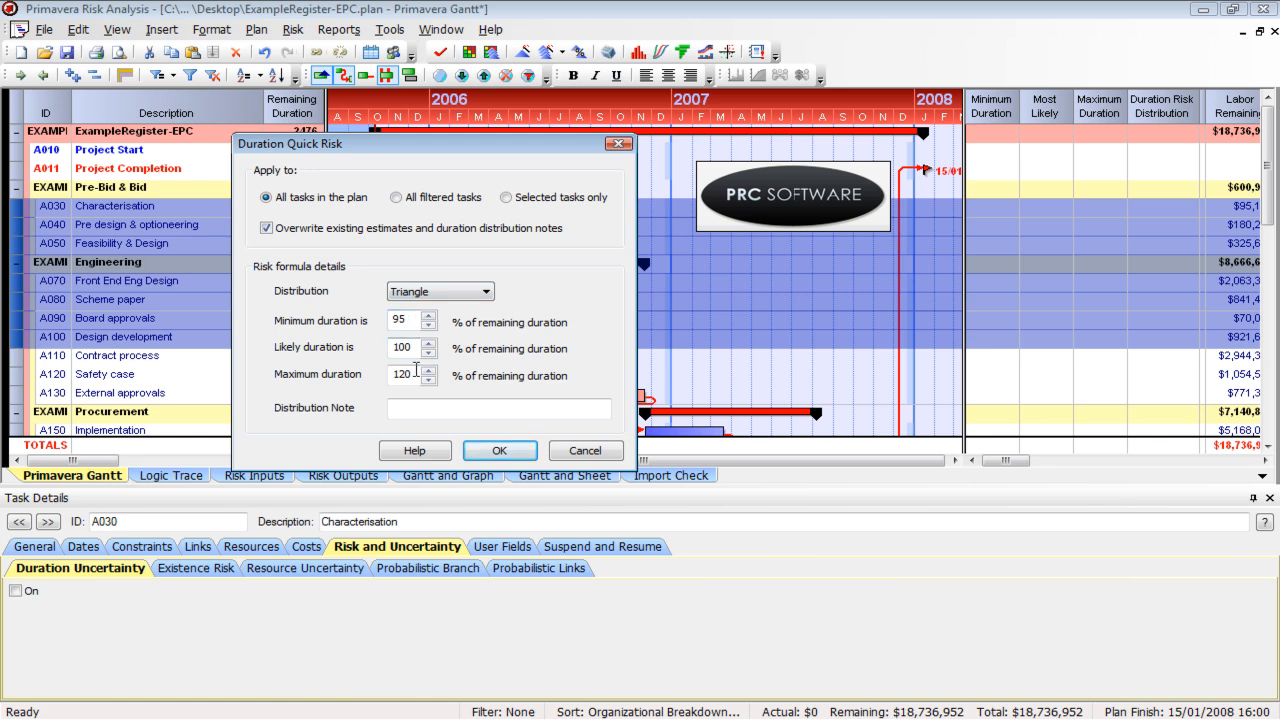
left_click_drag(561, 150, 783, 214)
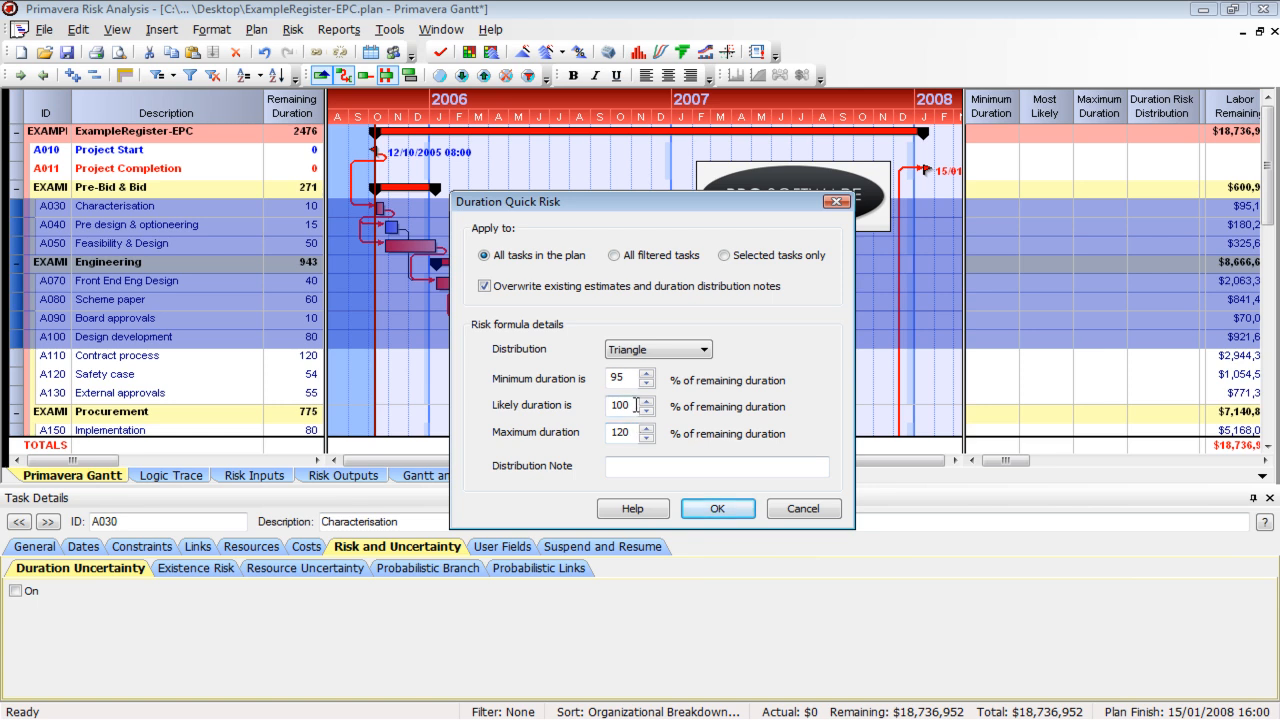
double_click(627, 432)
left_click(717, 509)
Check the minimum, most likely and maximum durations of the Characterisation and Feasibility & Design tasks
left_click(1008, 208)
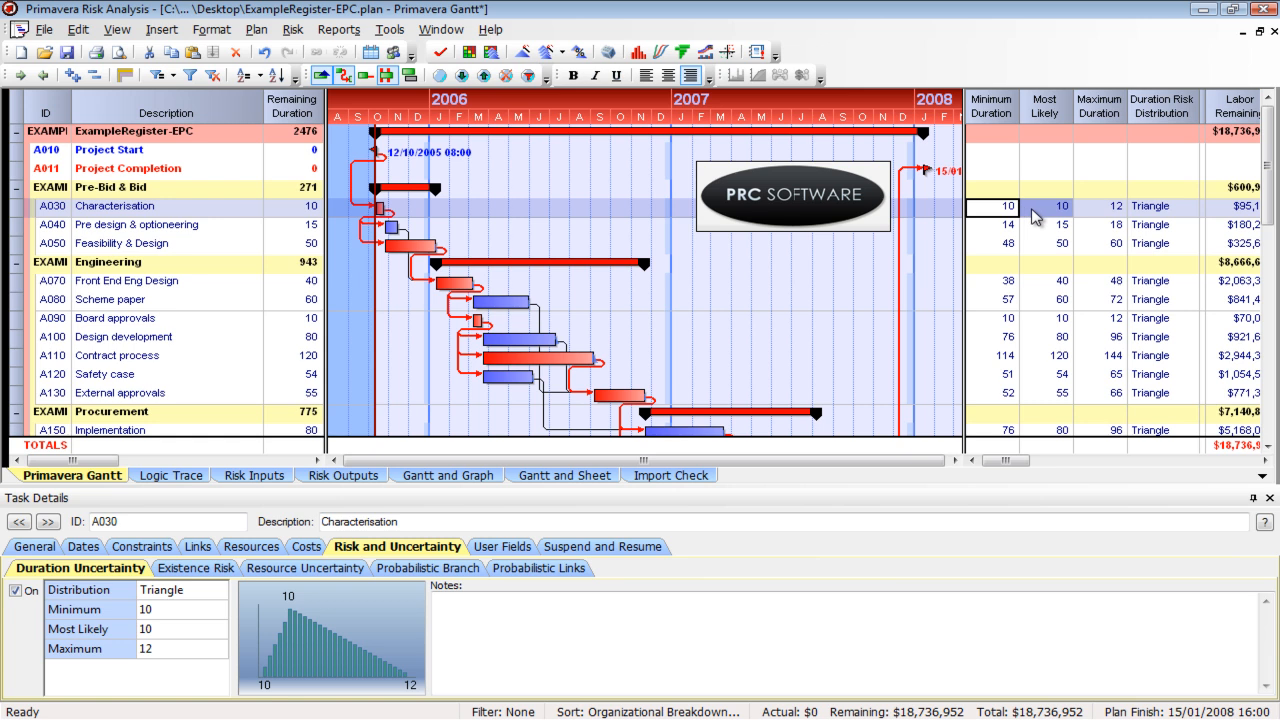
left_click(1100, 212)
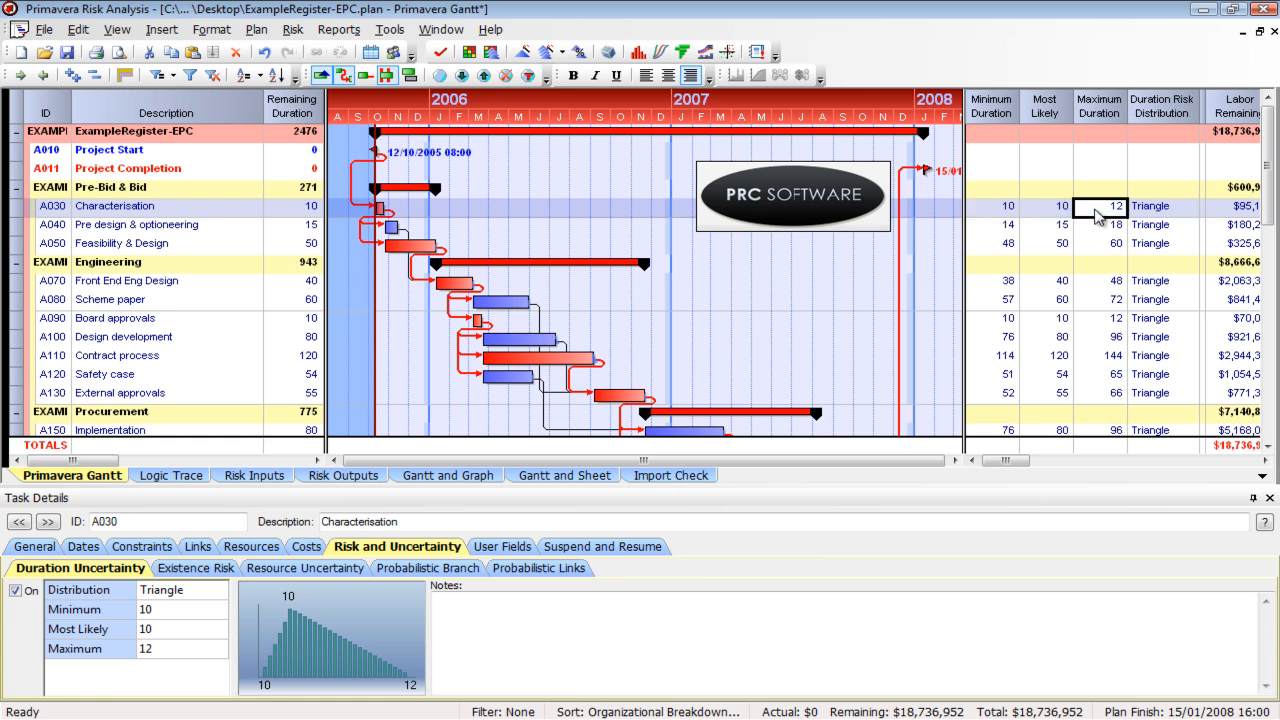
left_click(999, 246)
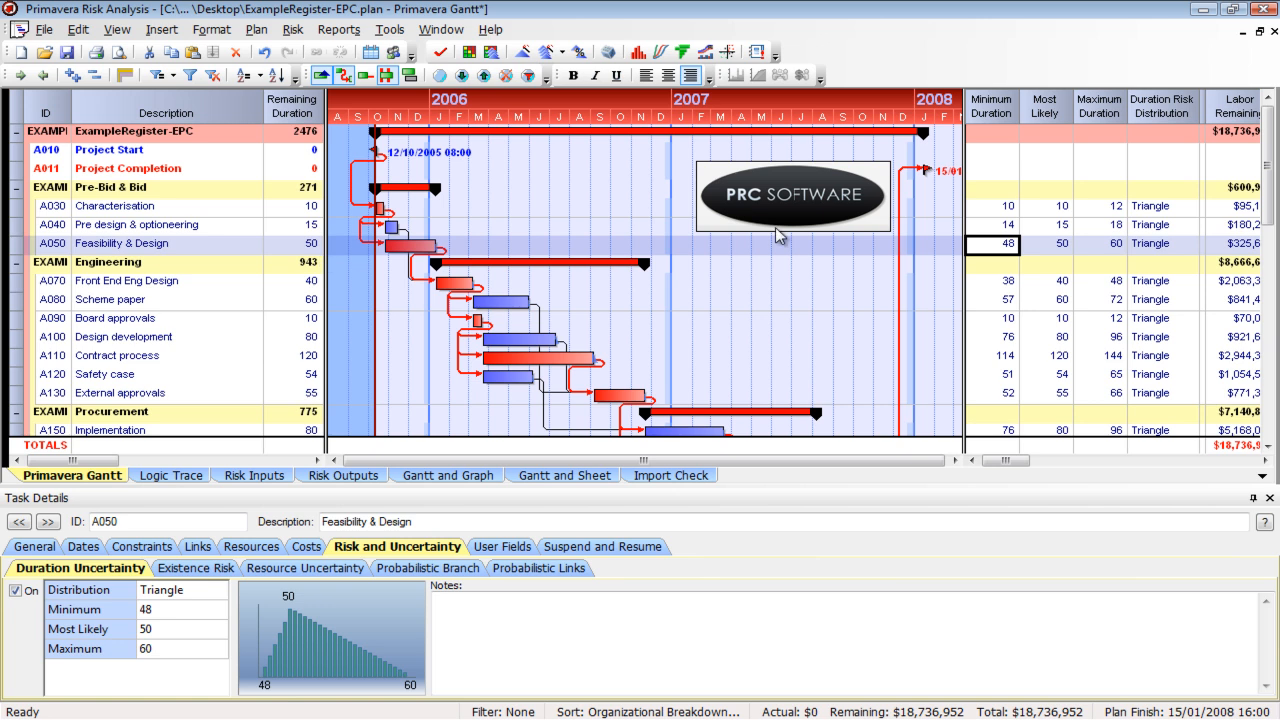
left_click(1062, 248)
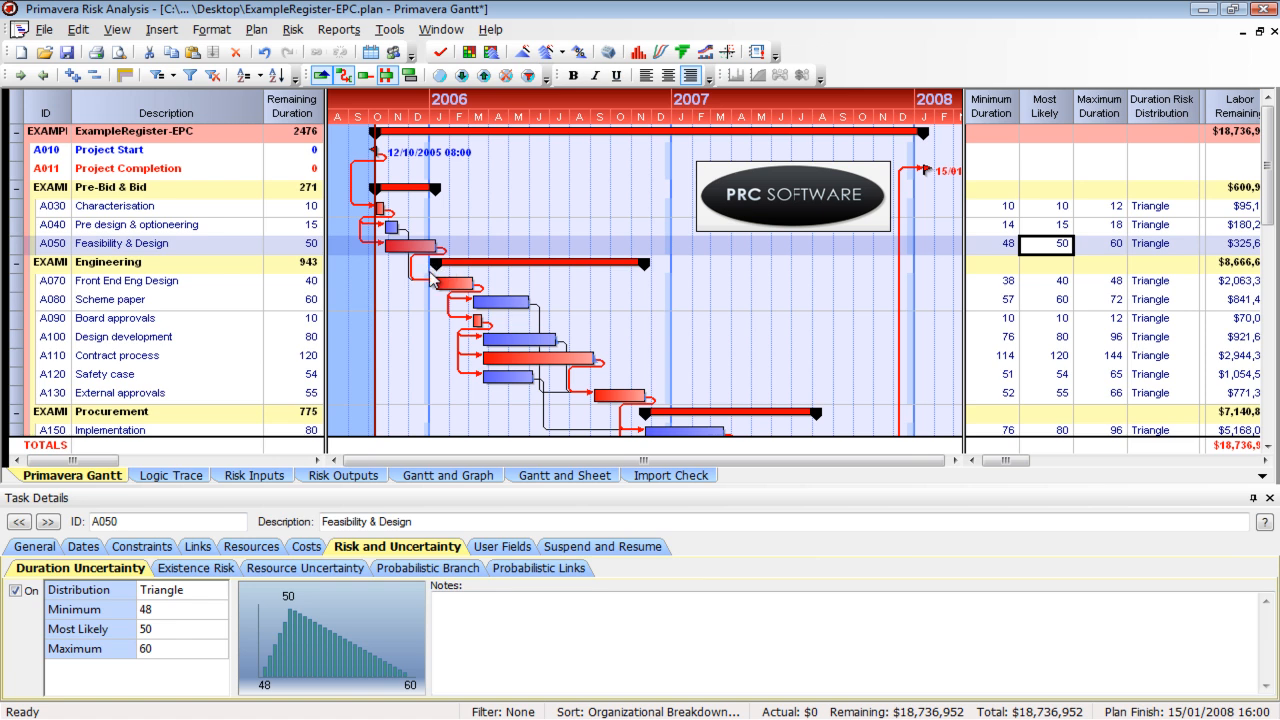
left_click(1115, 250)
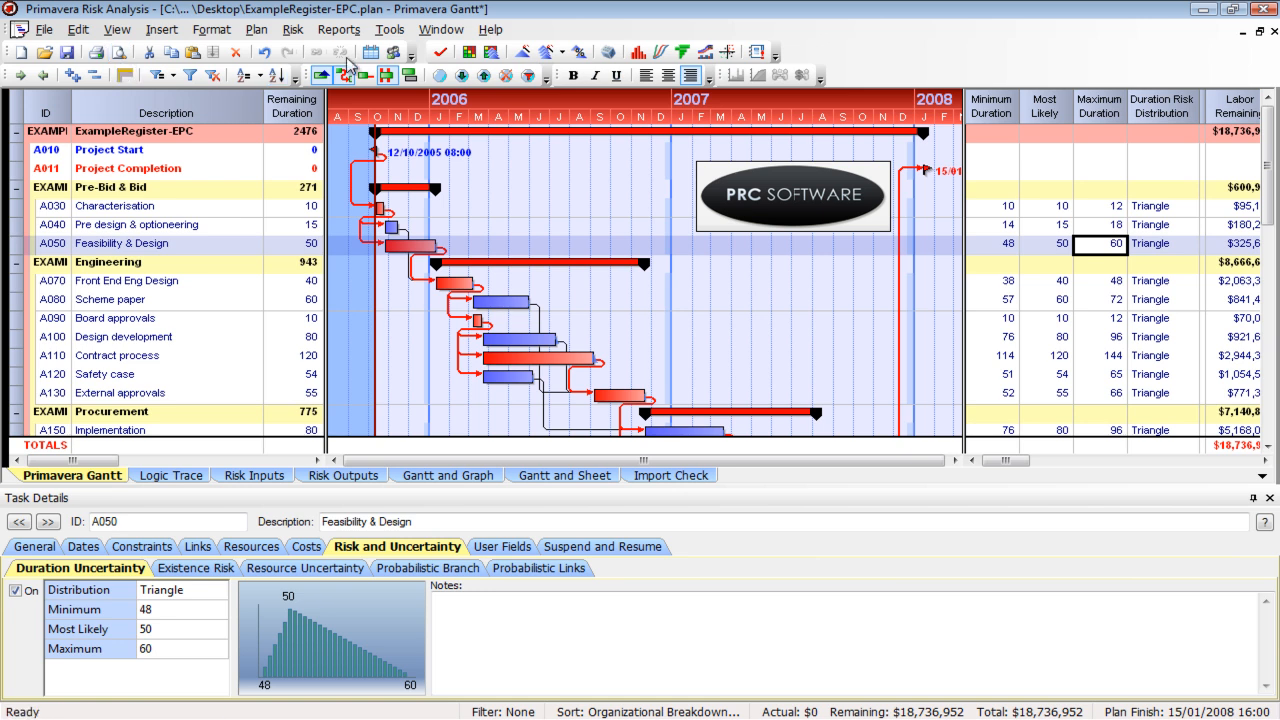
In Duration Quick Risk, set the minimum, likely and maximum durations to 75, 85 and 95% of remaining duration
left_click(305, 33)
left_click(362, 170)
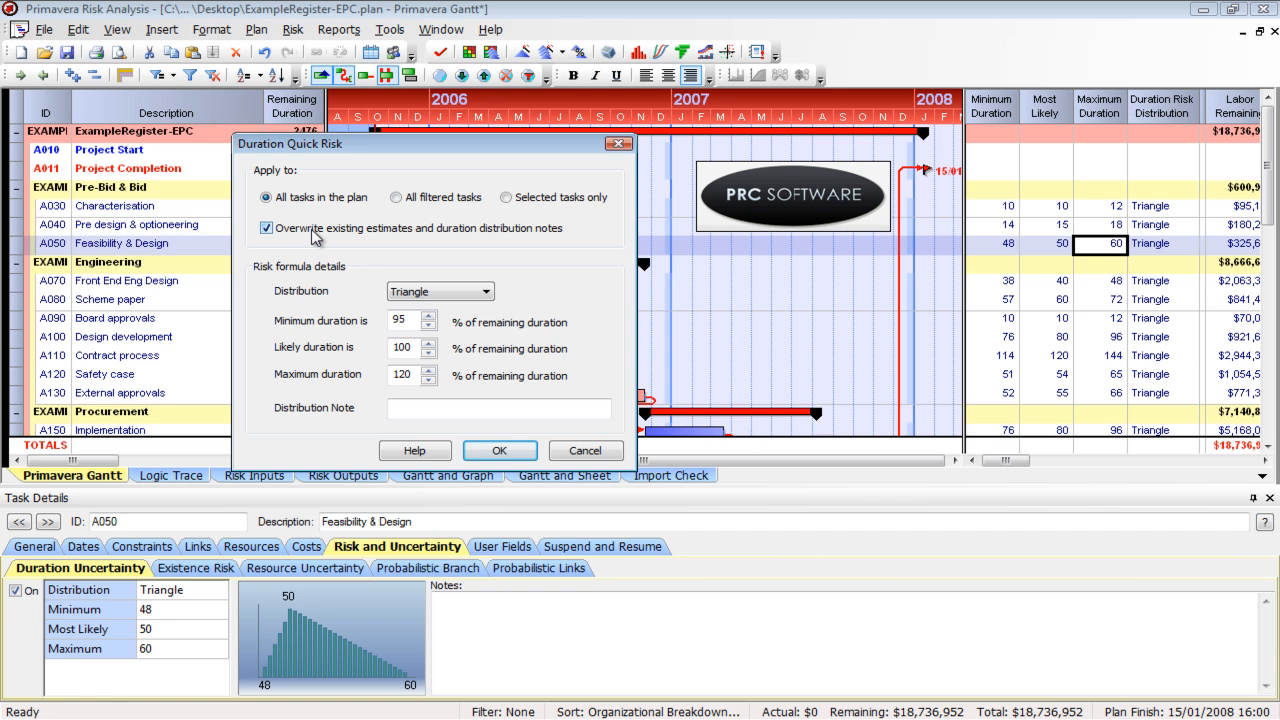
double_click(410, 319)
type("75")
key("Tab")
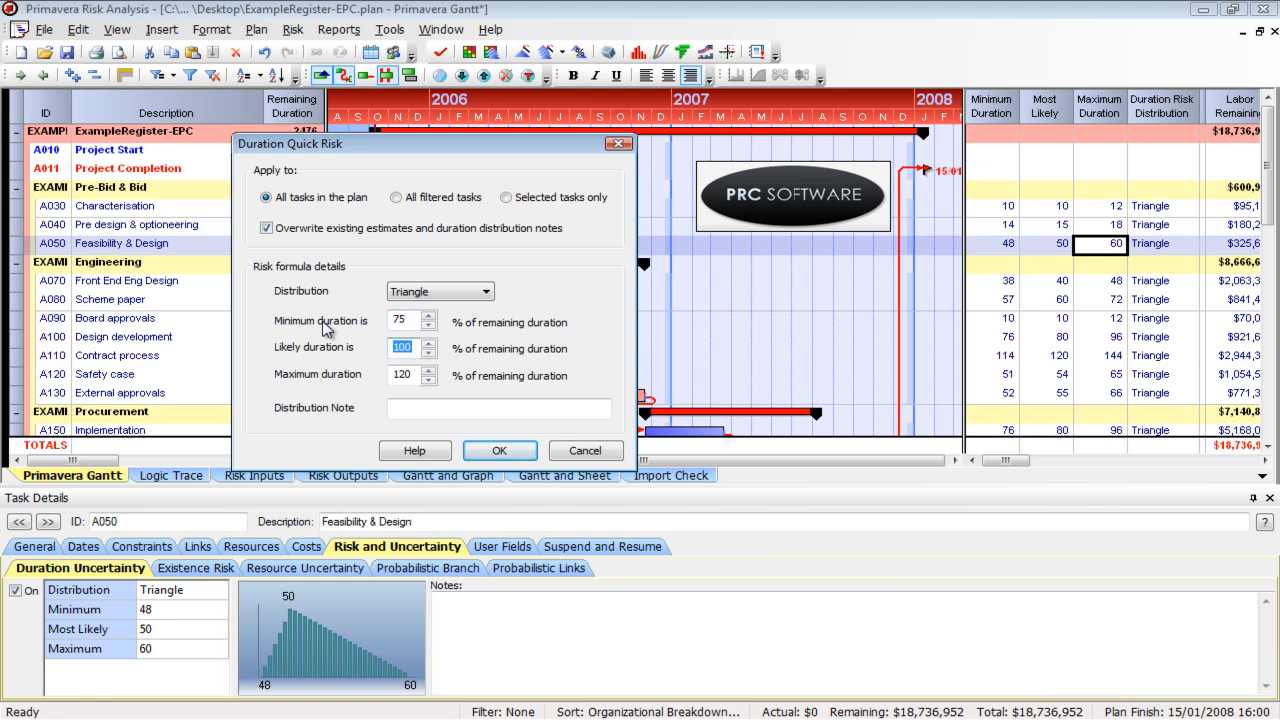
type("85")
key("Tab")
type("95")
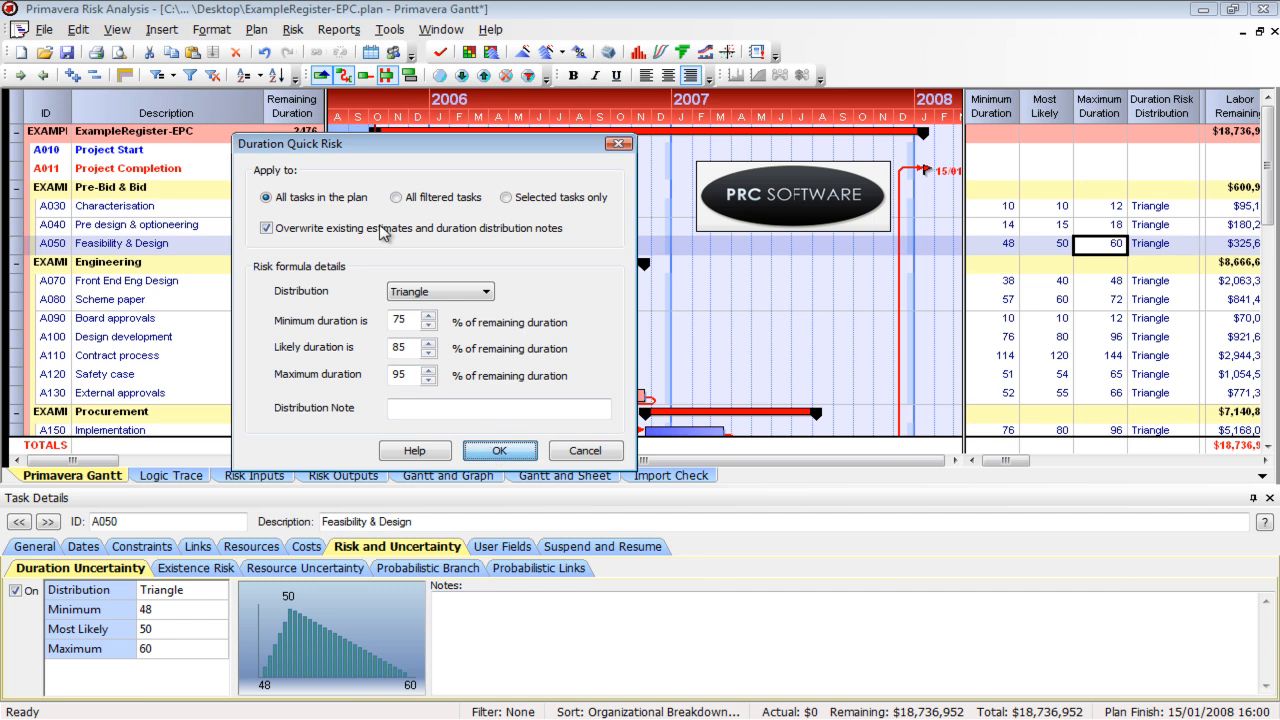
Apply the quick risk with overwriting of existing estimates turned off, and check the Feasibility & Design durations
left_click(318, 236)
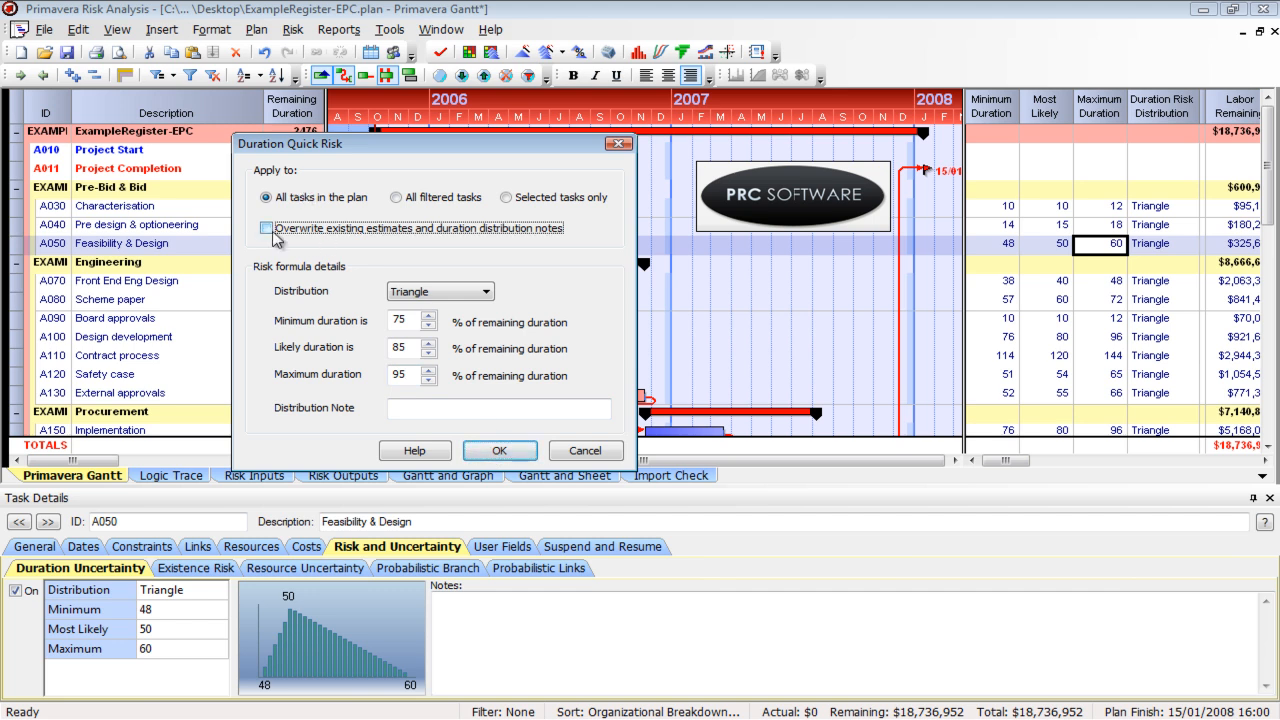
left_click(503, 451)
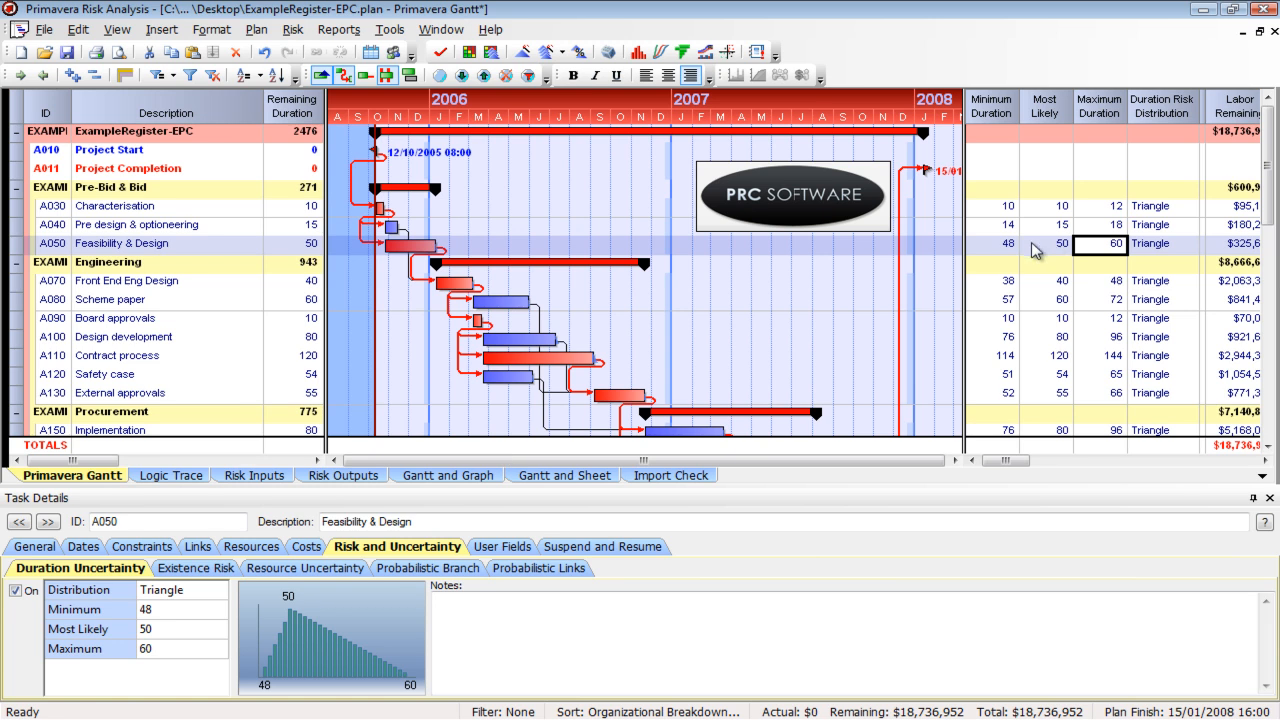
left_click(1017, 250)
left_click(1046, 250)
left_click(1086, 250)
Reapply Duration Quick Risk to all tasks with overwriting of existing estimates turned on
left_click(292, 29)
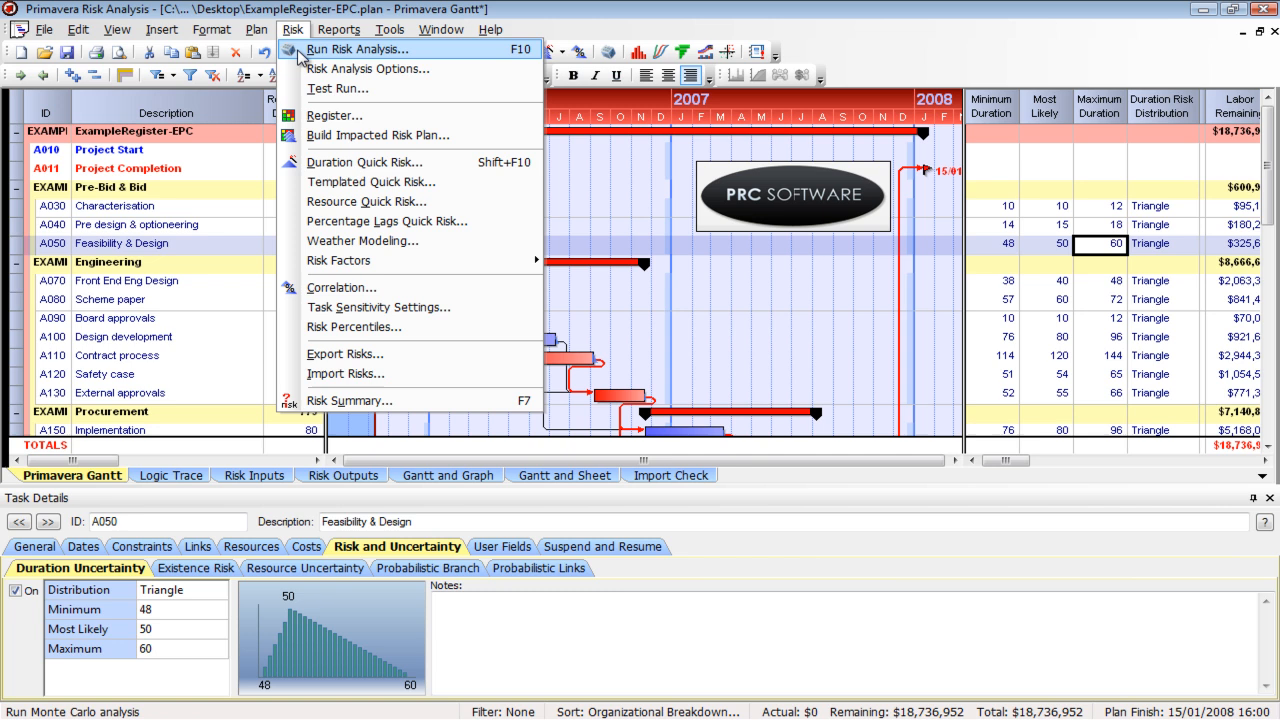
left_click(336, 164)
left_click(318, 230)
left_click(499, 450)
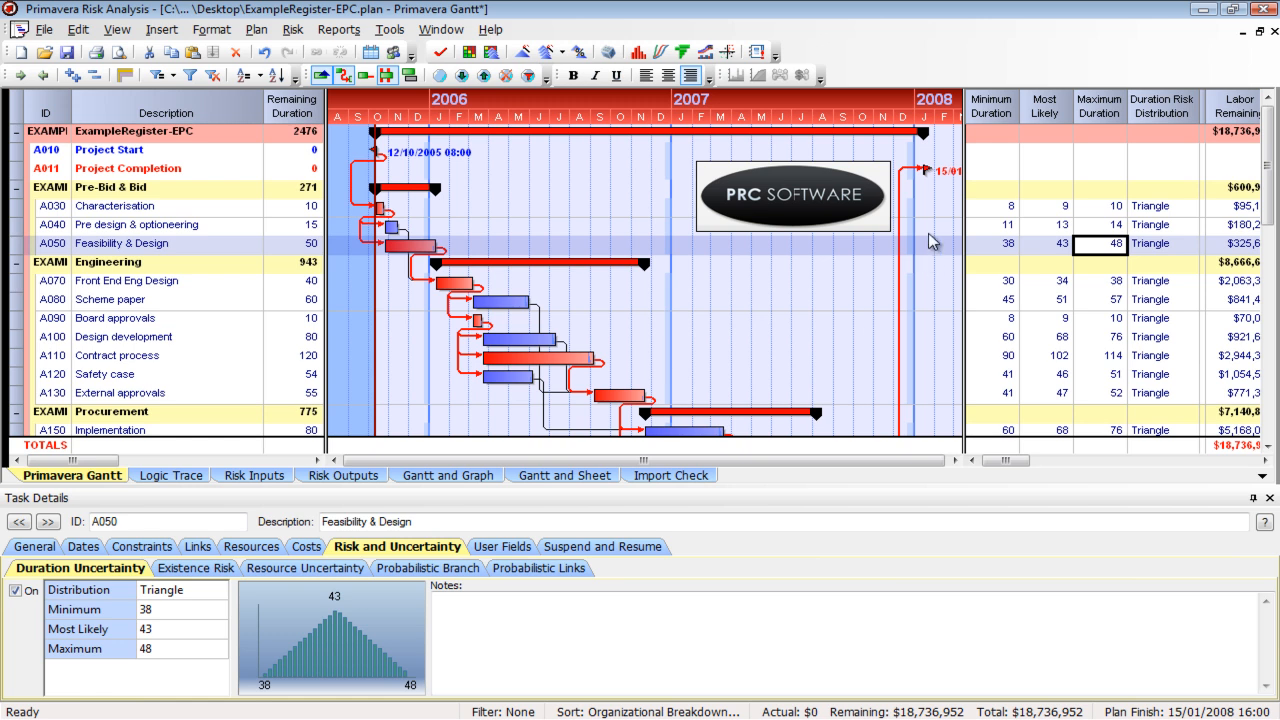
Clear every task's duration estimates by emptying the whole Maximum Duration column
left_click(988, 110)
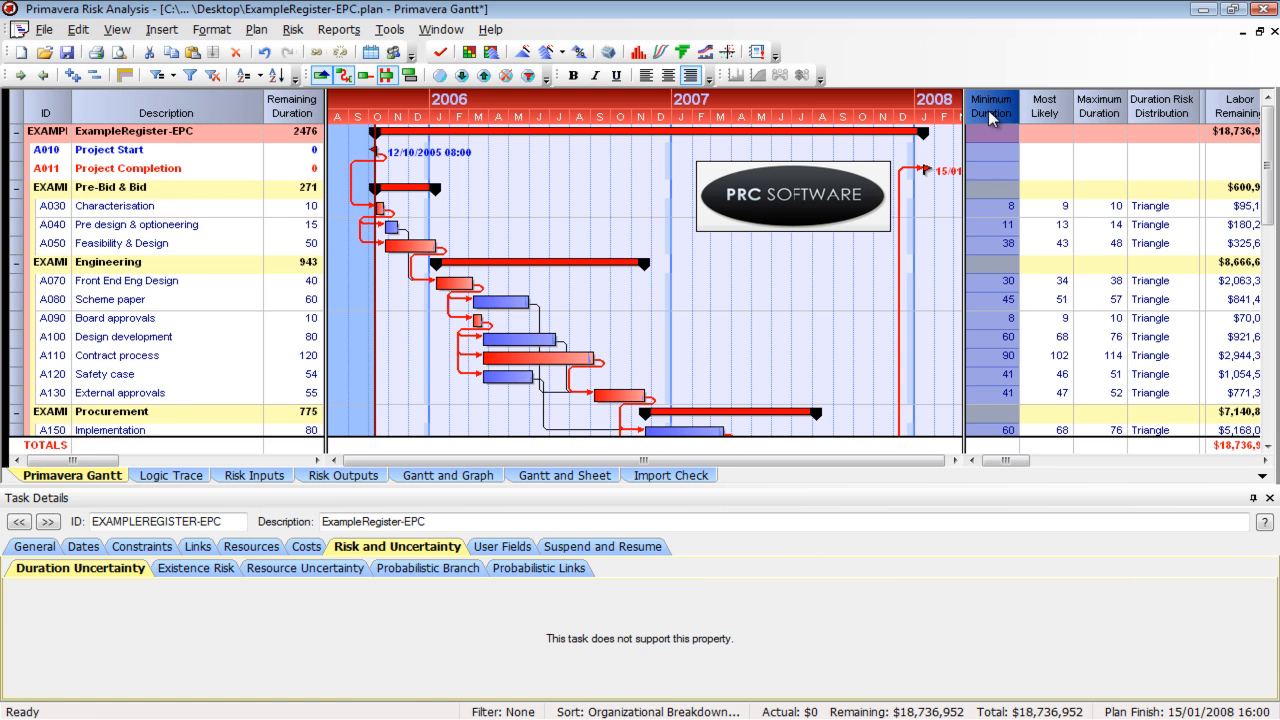
left_click(1106, 110)
key("Delete")
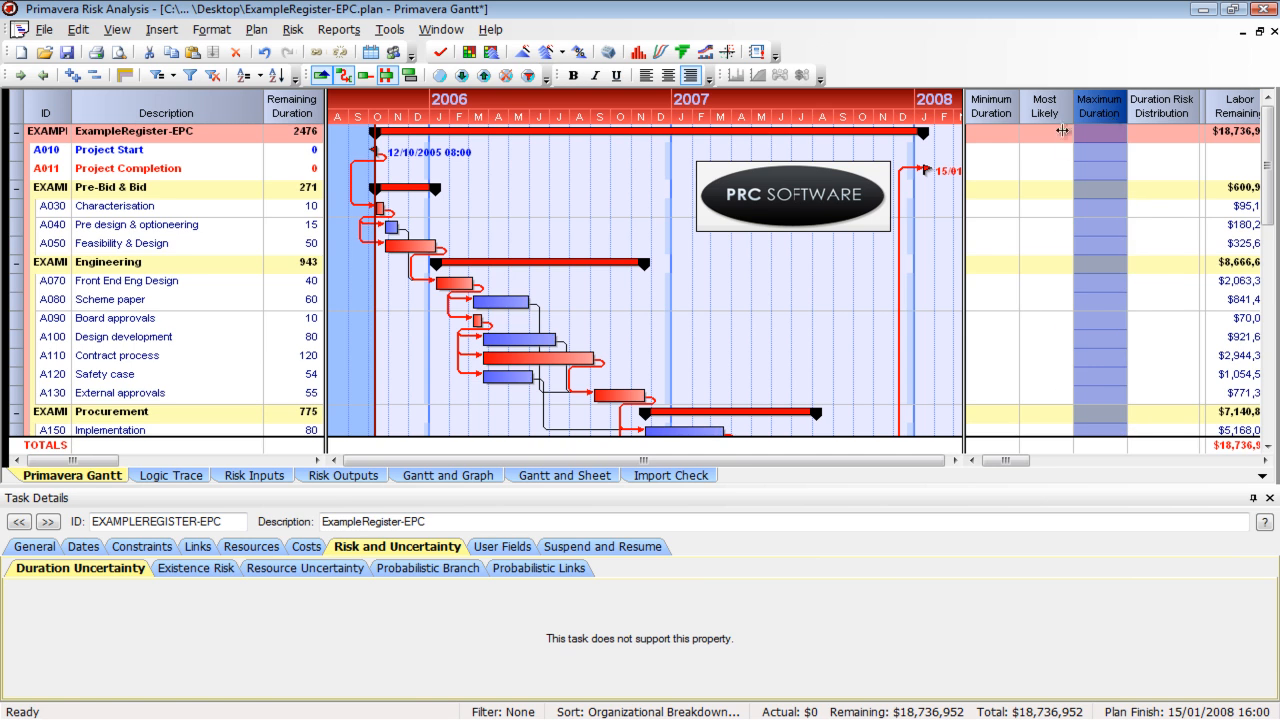
Apply Duration Quick Risk to the selected tasks without overwriting existing estimates, and check the minimum duration of Feasibility & Design
left_click(292, 30)
left_click(364, 162)
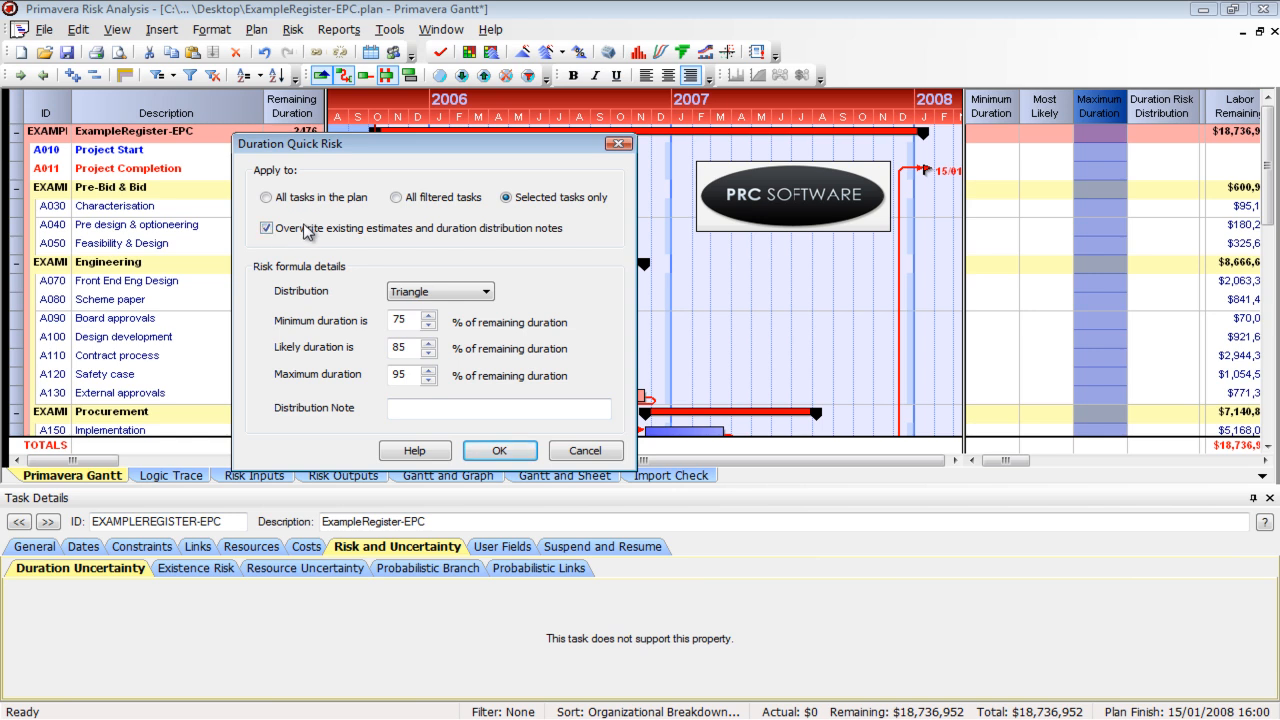
left_click(268, 230)
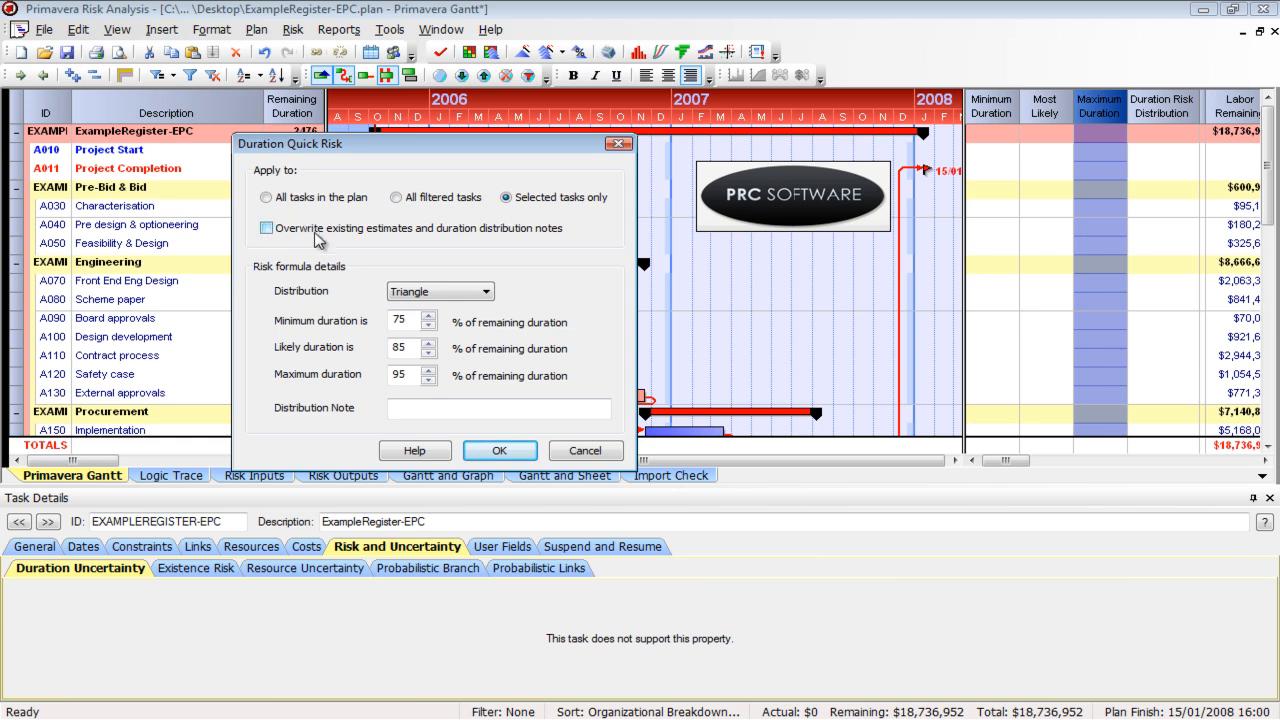
left_click(499, 451)
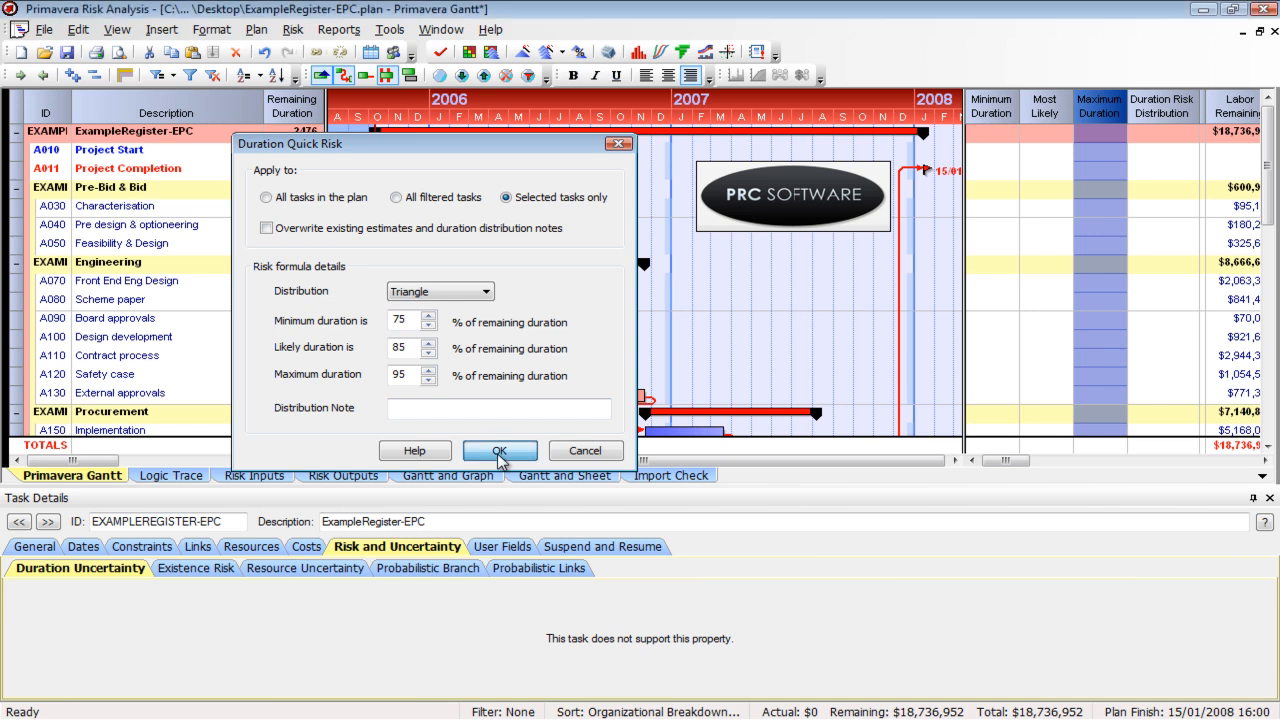
left_click(990, 246)
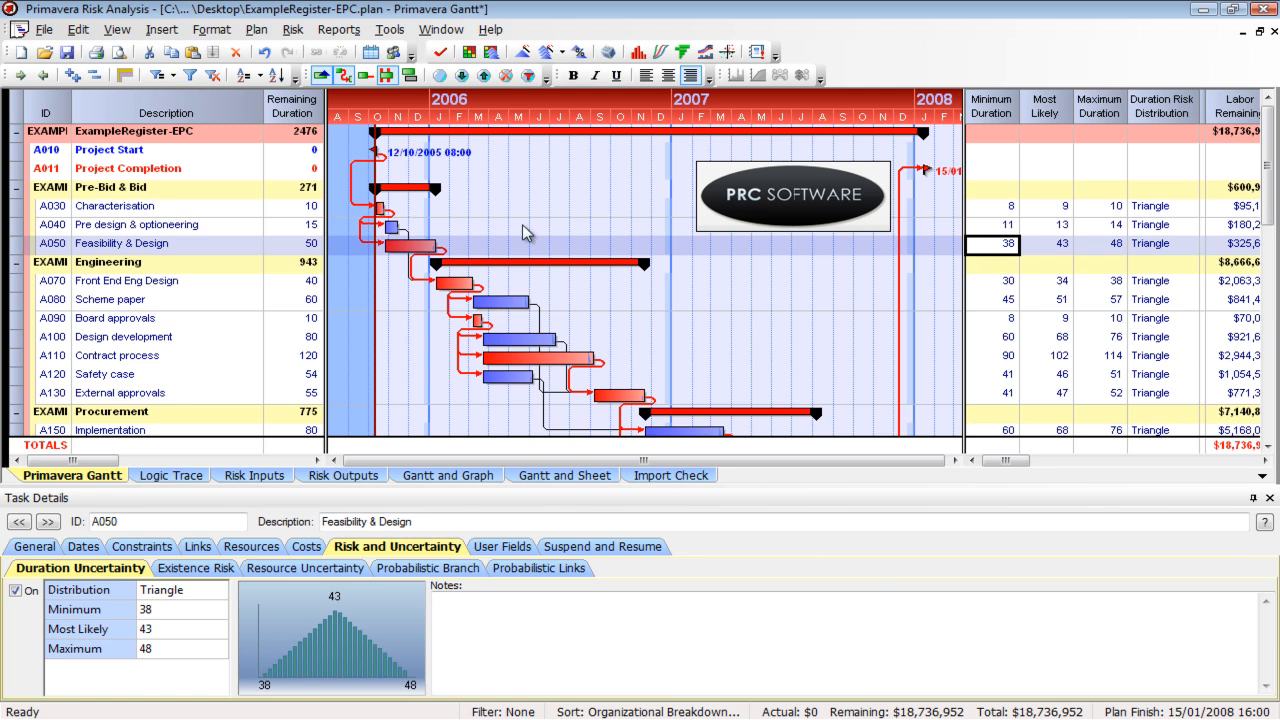